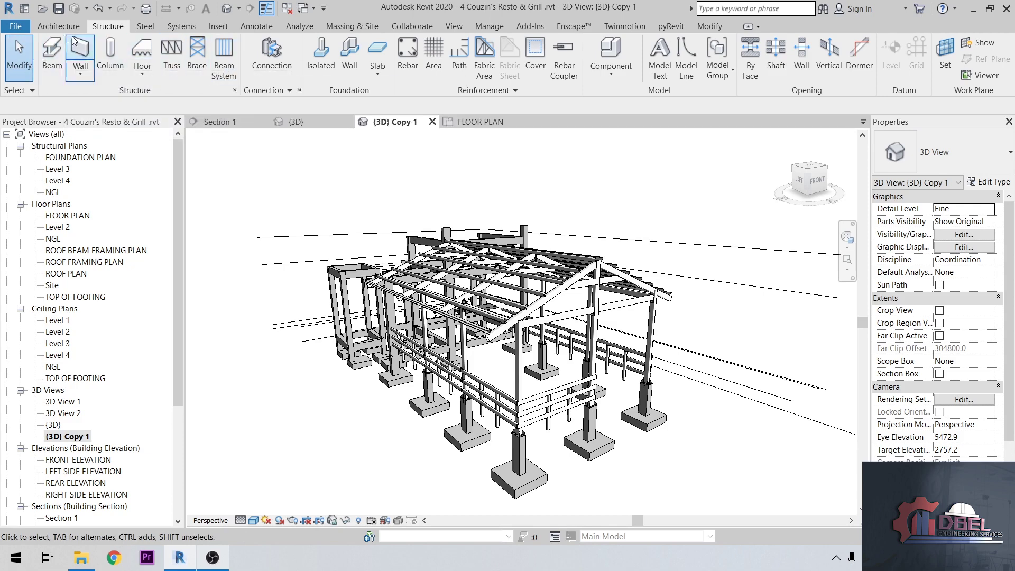
- Browse the Steel and Annotate ribbon tabs, then return to the Structure tab
scroll(126, 25, up, 1)
click(111, 27)
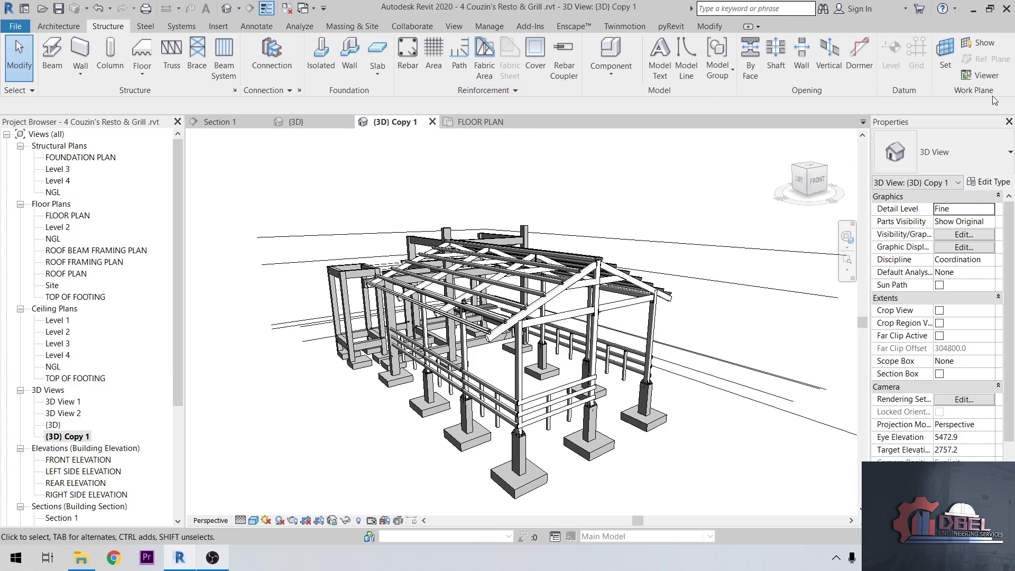
click(145, 26)
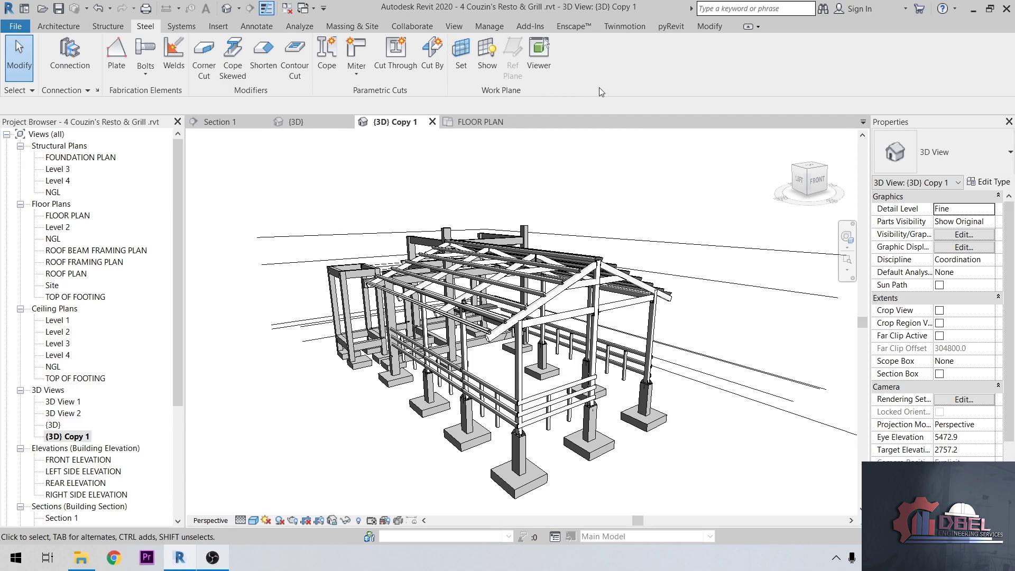
click(263, 29)
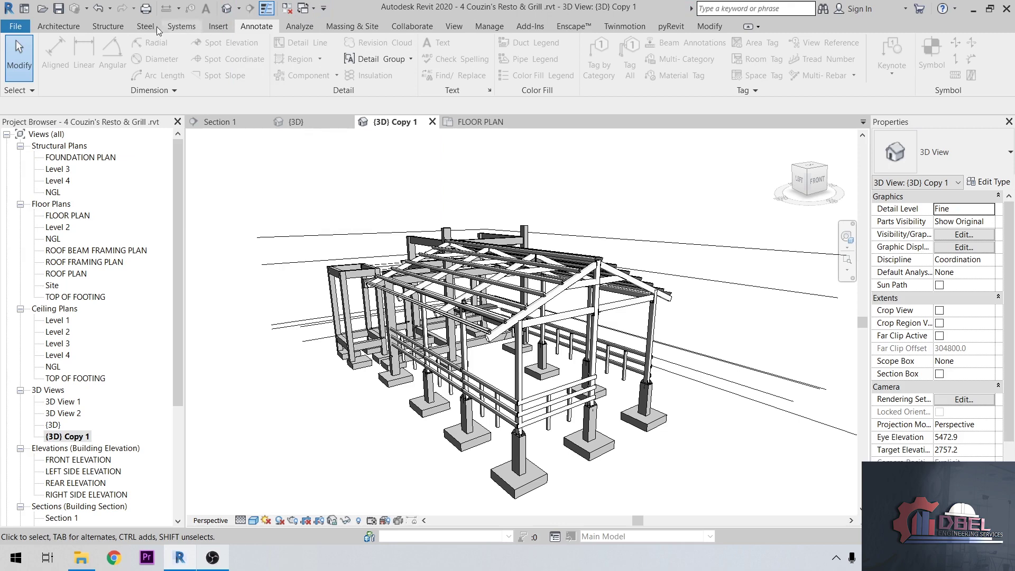
click(118, 27)
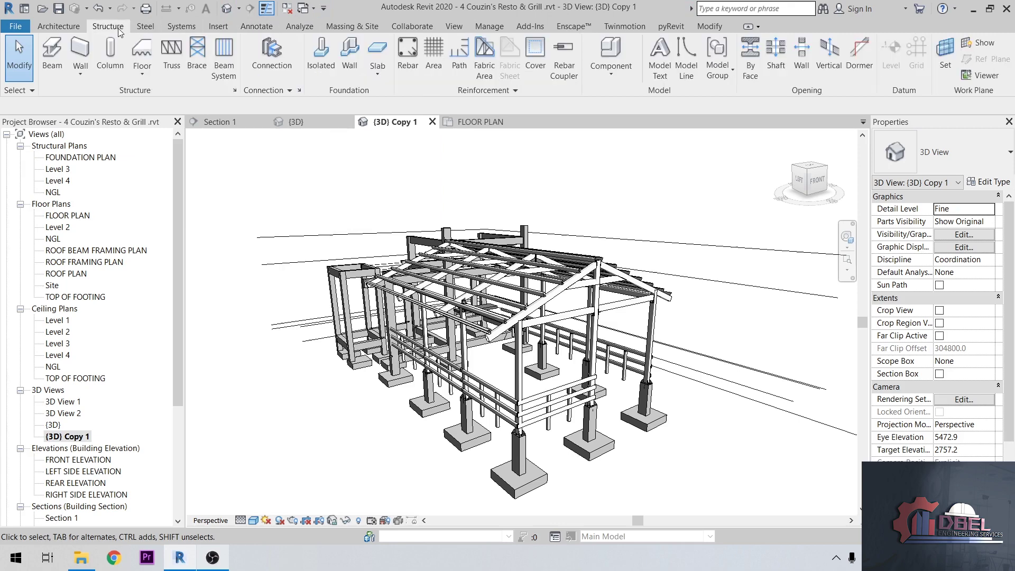
- Add the Beam command to the Quick Access Toolbar, then remove it again
right_click(55, 50)
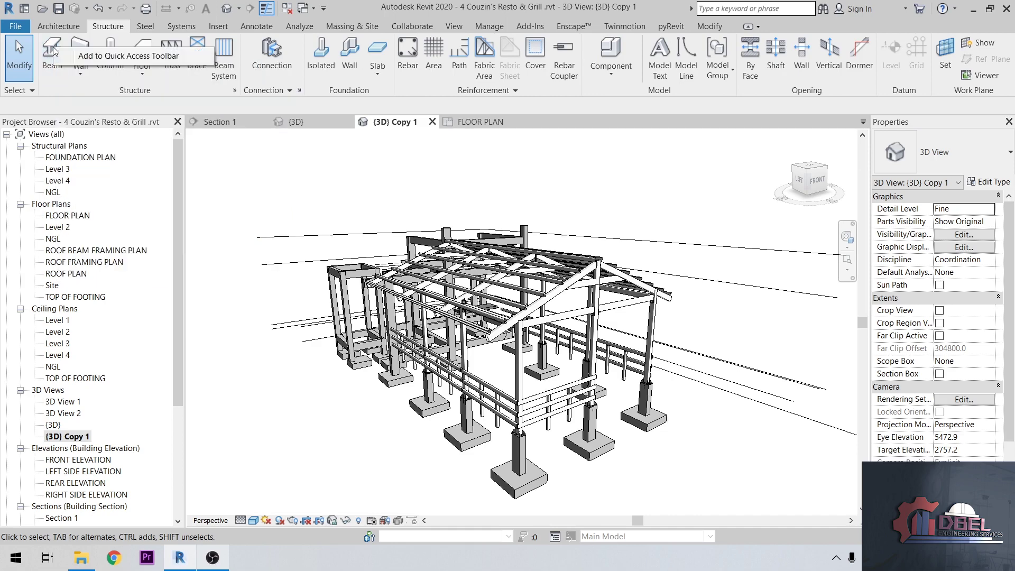
click(109, 56)
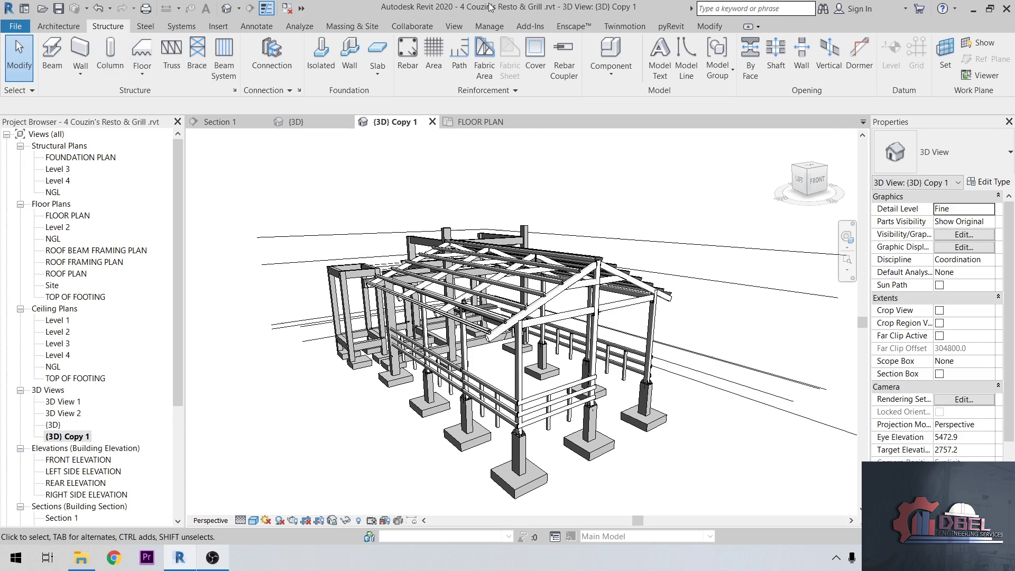
click(304, 9)
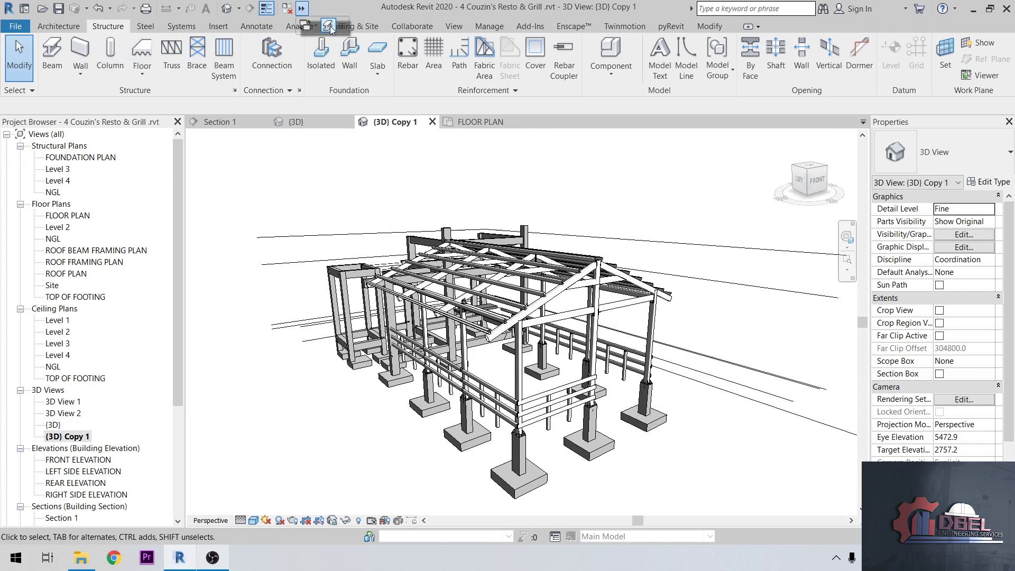
right_click(329, 28)
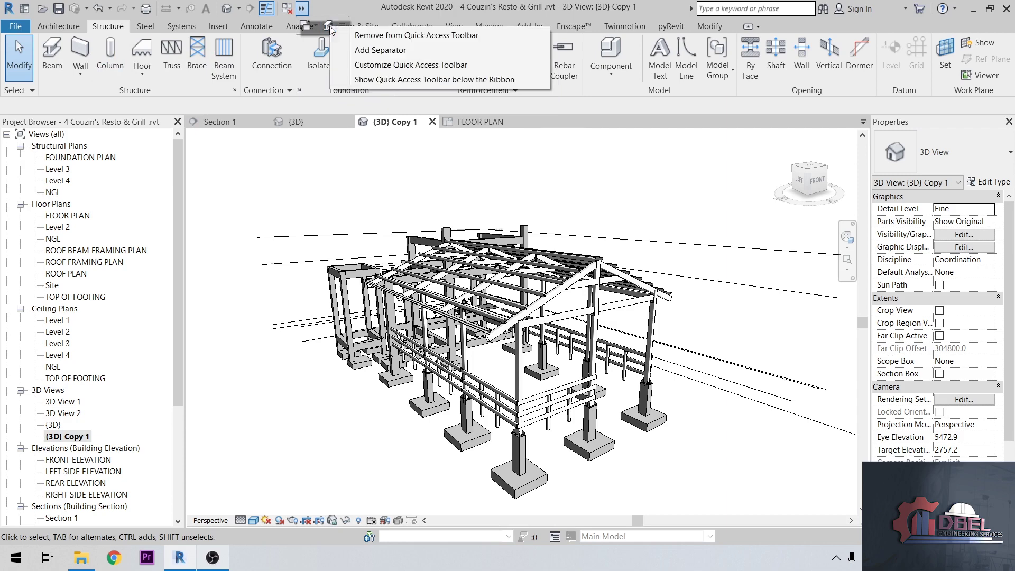
click(378, 36)
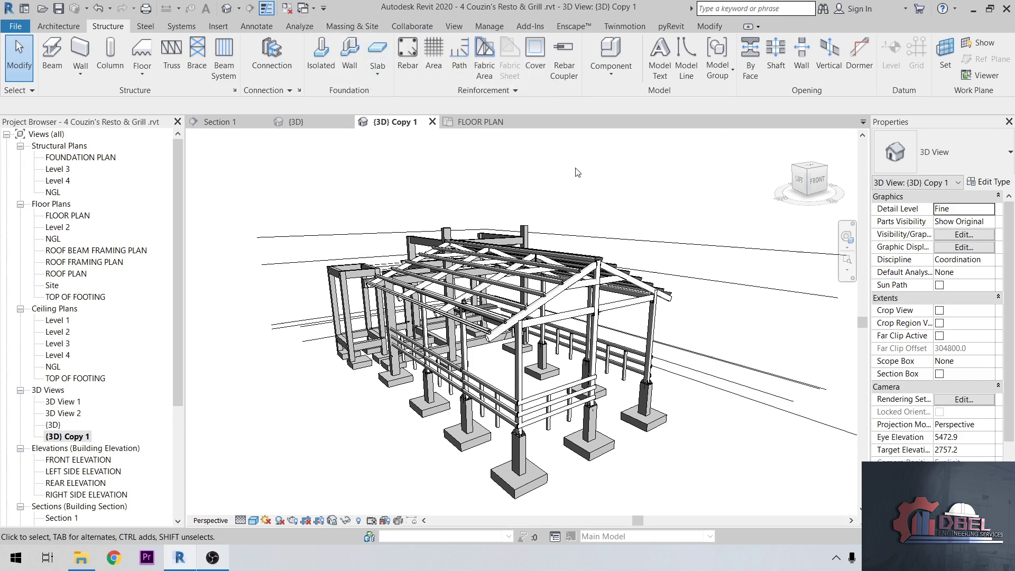
- Start a help keyword search, then start and cancel beam placement without drawing a beam
click(734, 8)
click(54, 49)
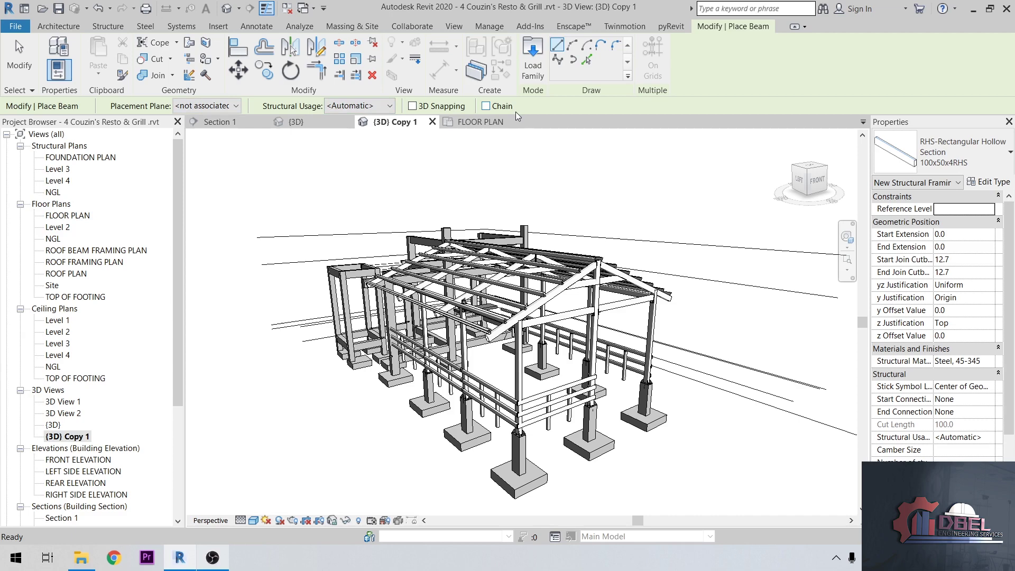
click(19, 56)
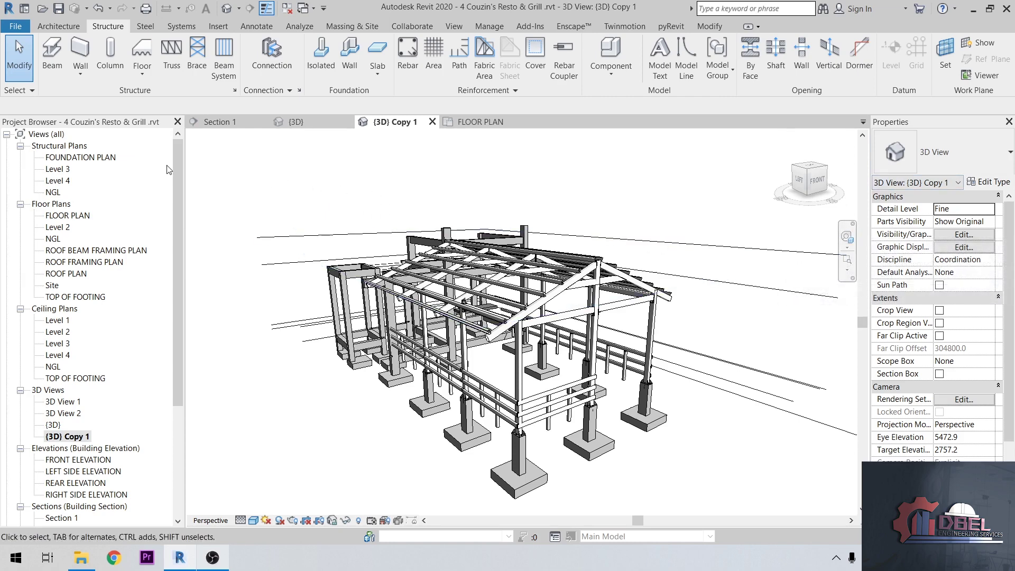
- Choose M_HSS Rectangular-Column HSS200X50X2.0 as the column type, then exit without placing a column
click(110, 51)
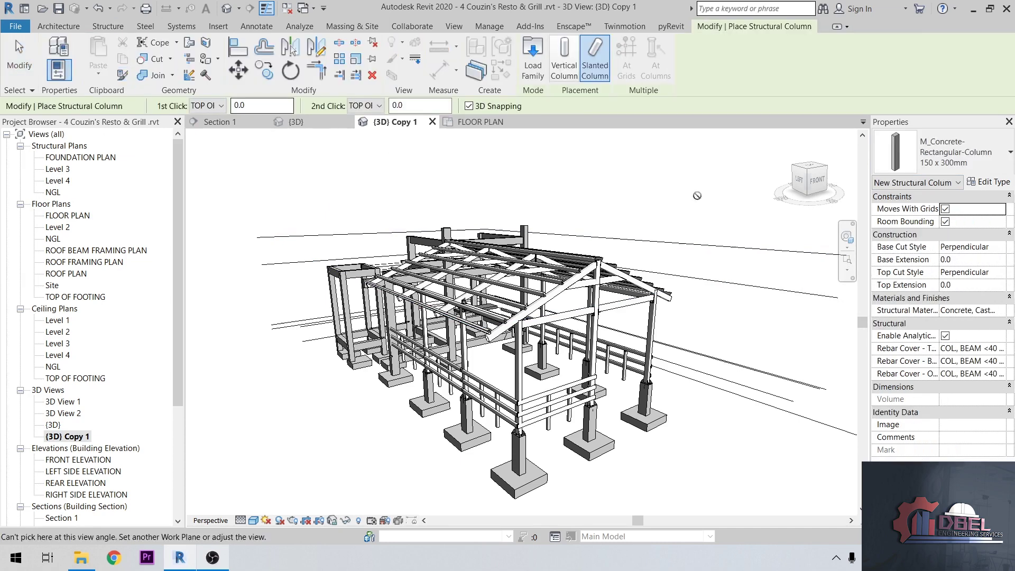
click(990, 159)
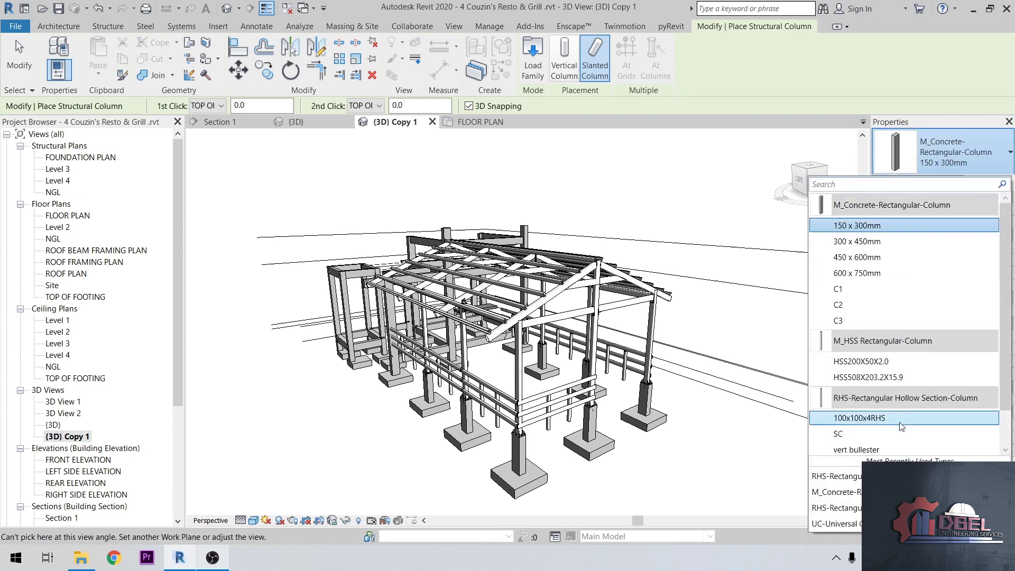
key(Escape)
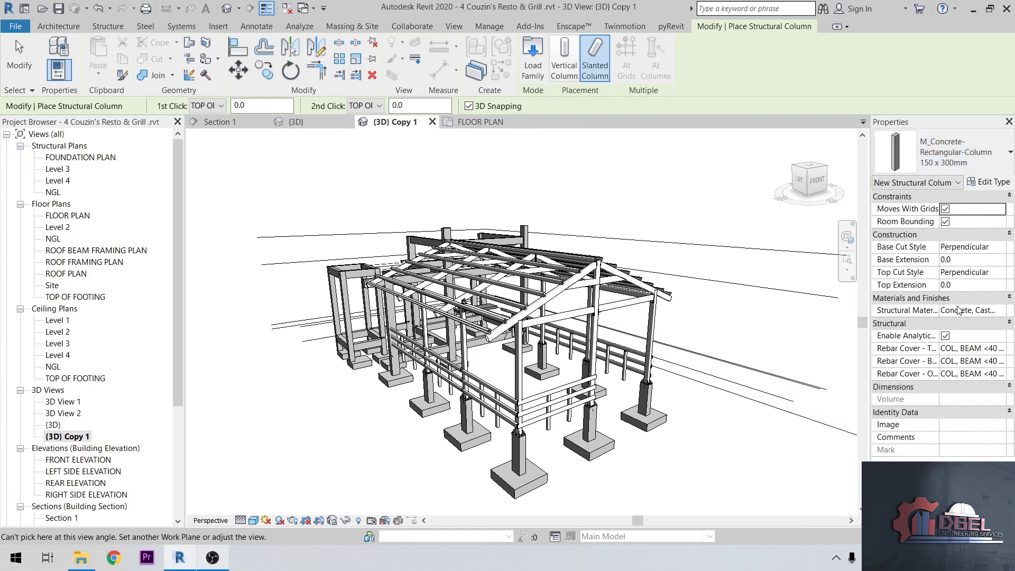
click(983, 140)
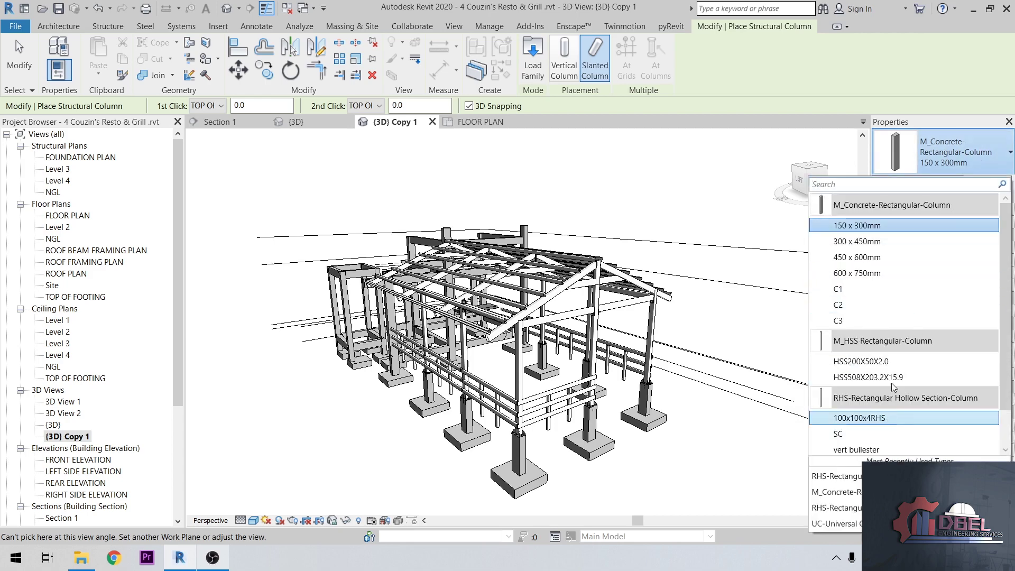
click(894, 361)
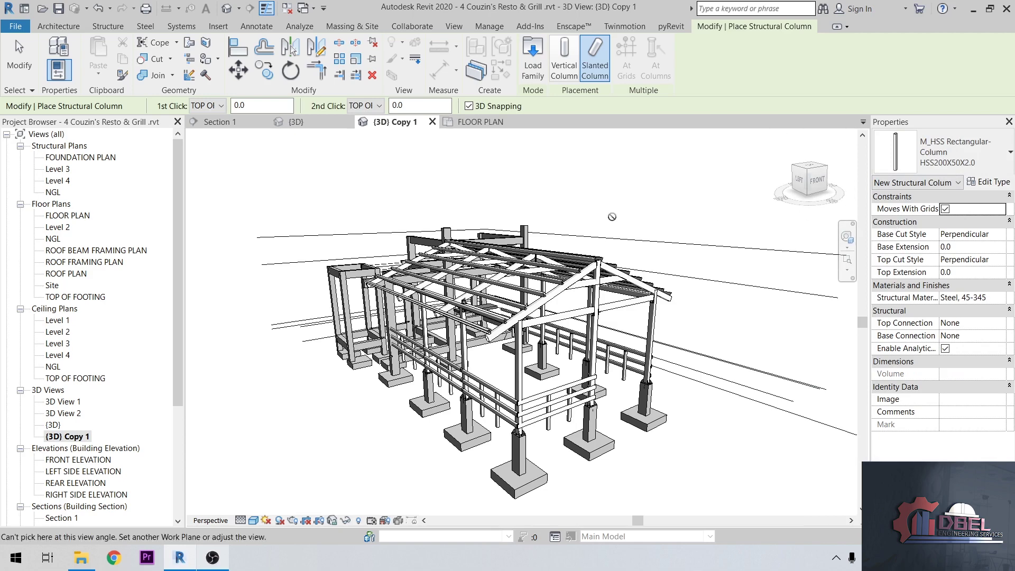
click(29, 65)
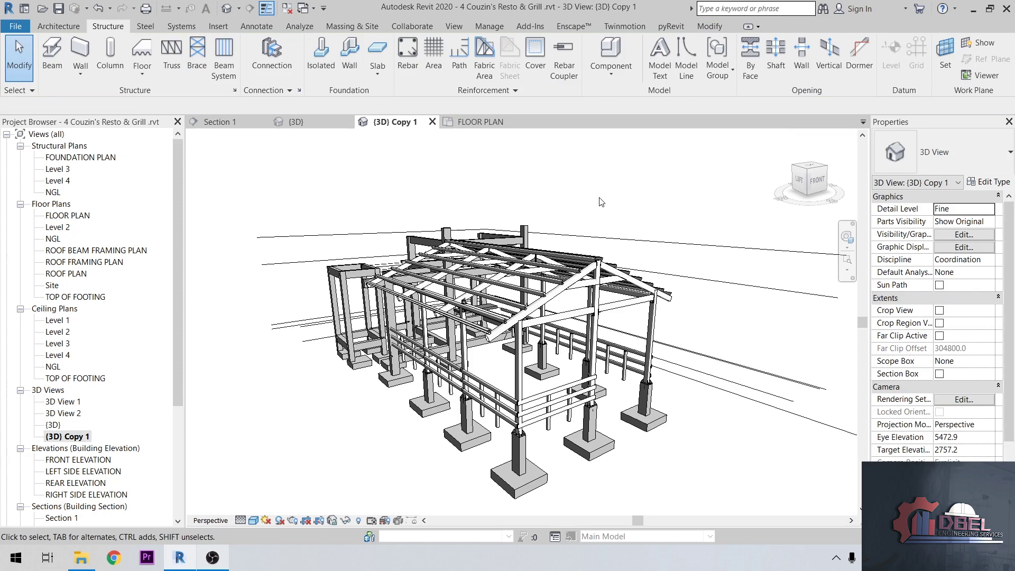
click(655, 325)
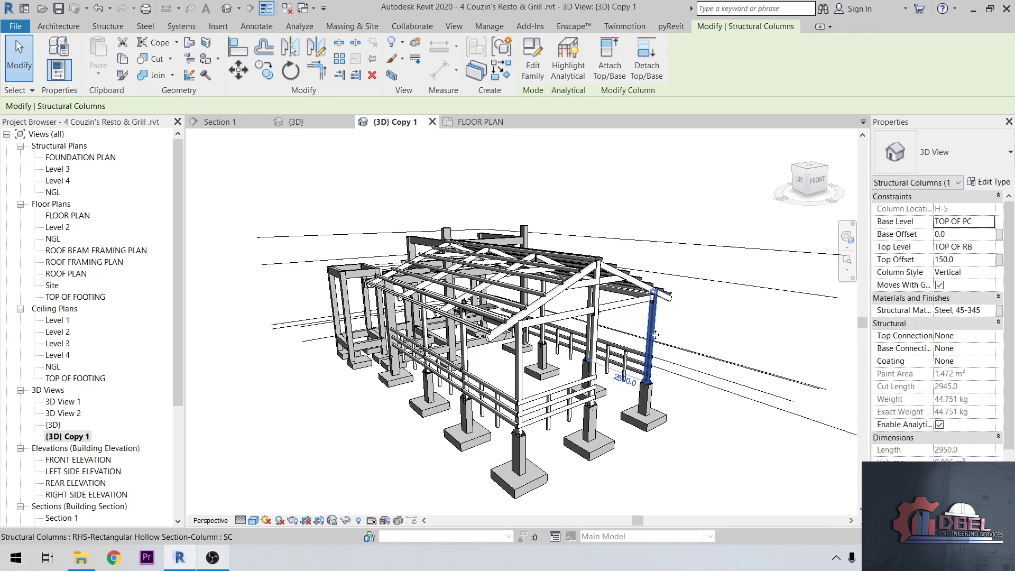
scroll(655, 335, up, 1)
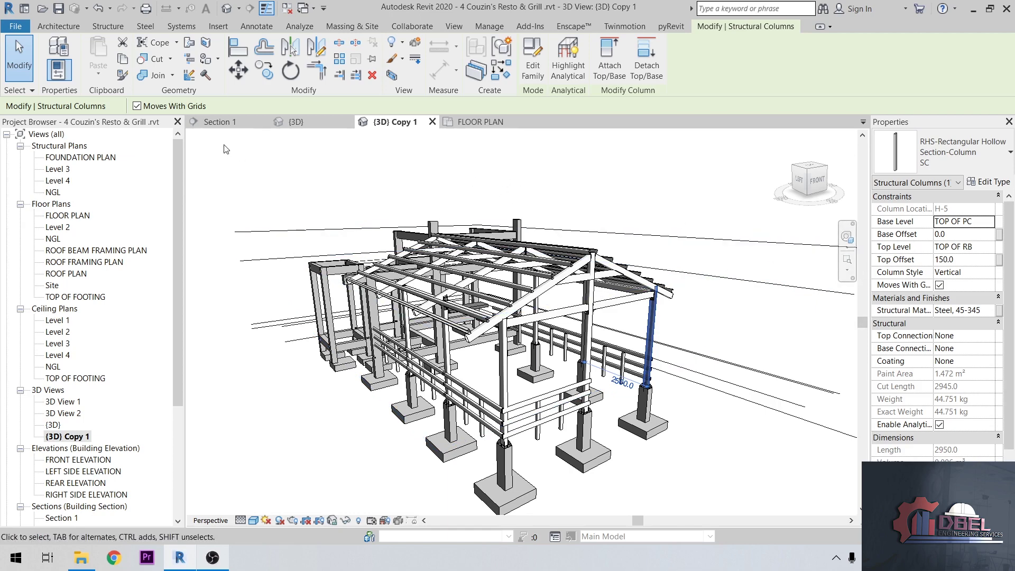
click(248, 159)
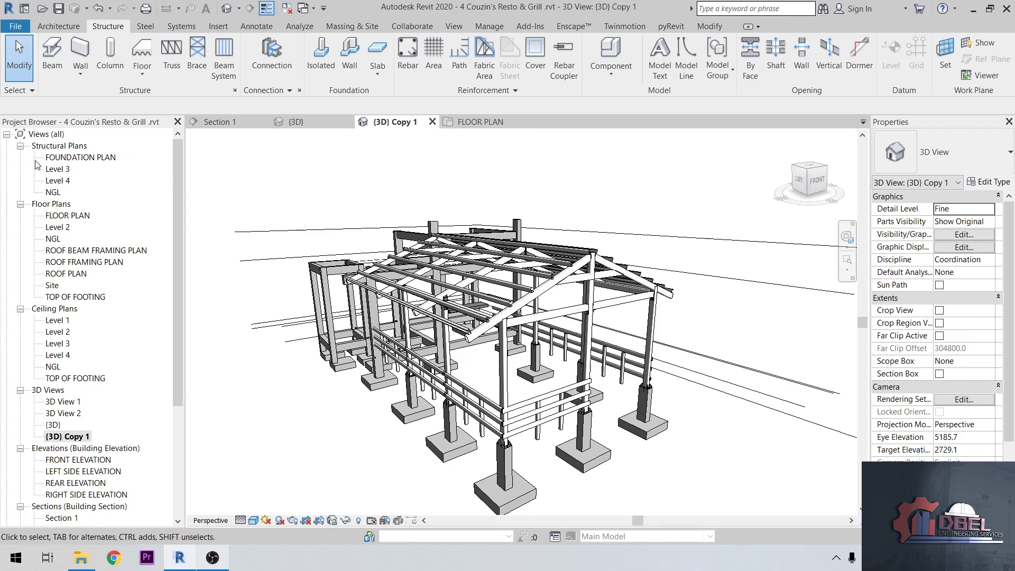
- Collapse Structural Plans, Floor Plans, Ceiling Plans, 3D Views, Elevations, Sections and Detail Views
click(6, 136)
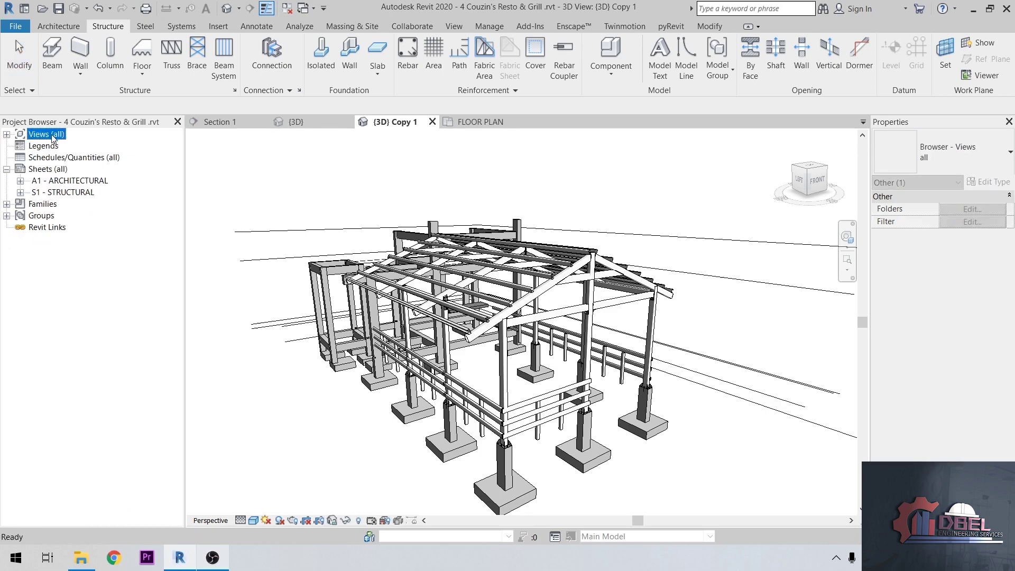
click(6, 135)
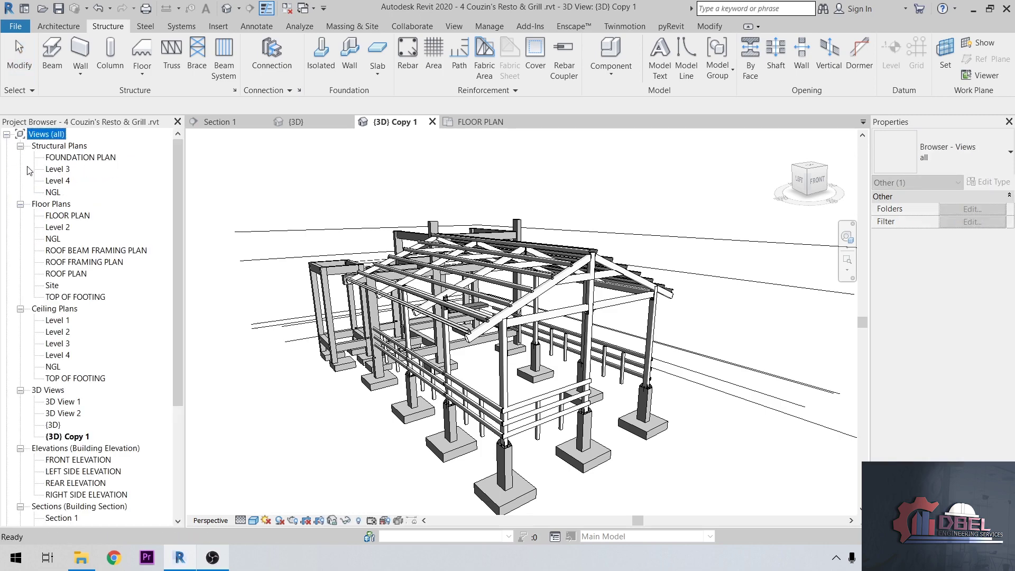
click(21, 147)
click(20, 158)
click(21, 169)
click(21, 181)
click(20, 192)
click(21, 204)
click(21, 216)
- Briefly list the three details and four elevations, then expand Floor Plans
click(21, 216)
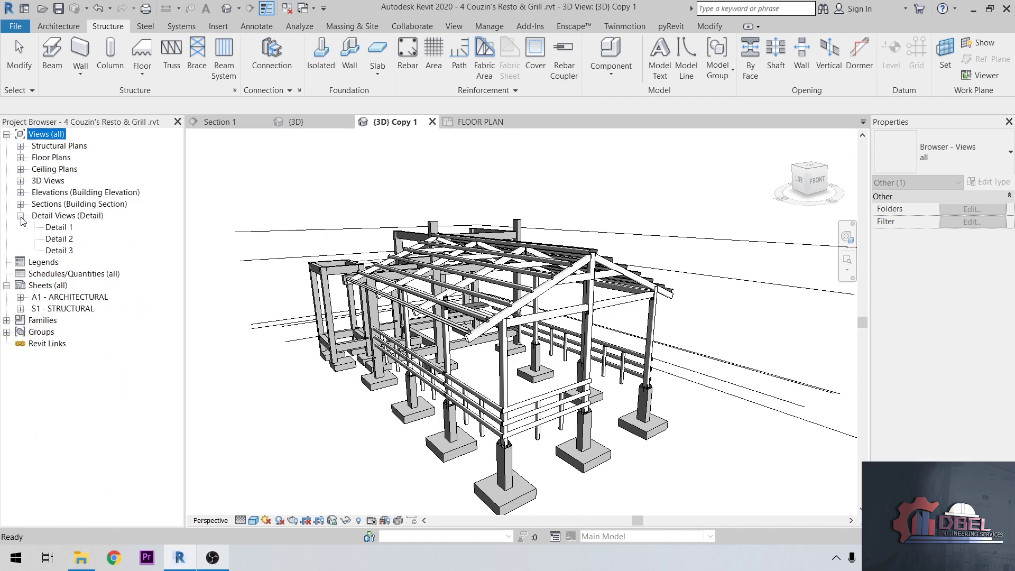
click(21, 215)
click(21, 193)
click(20, 192)
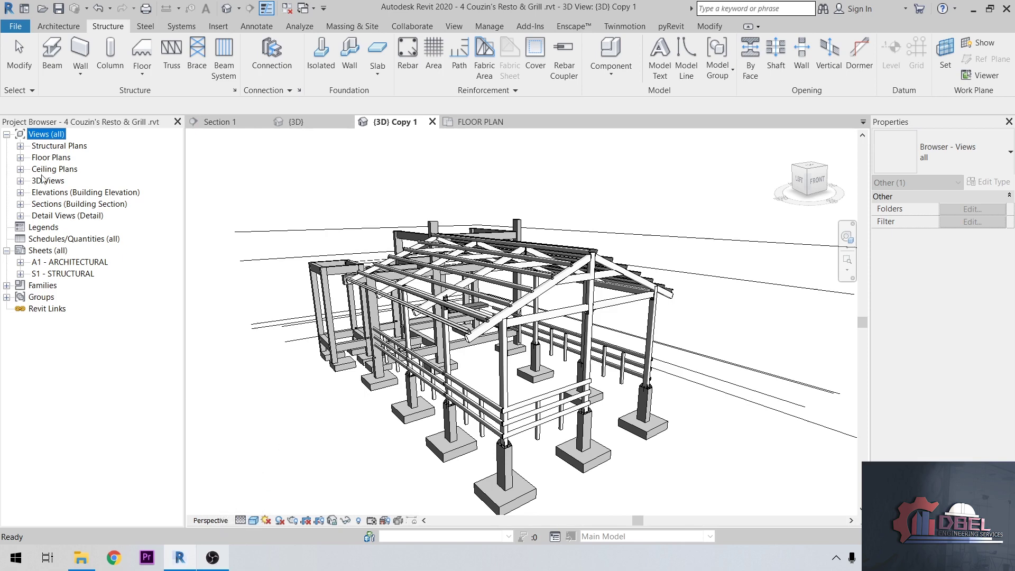
click(20, 158)
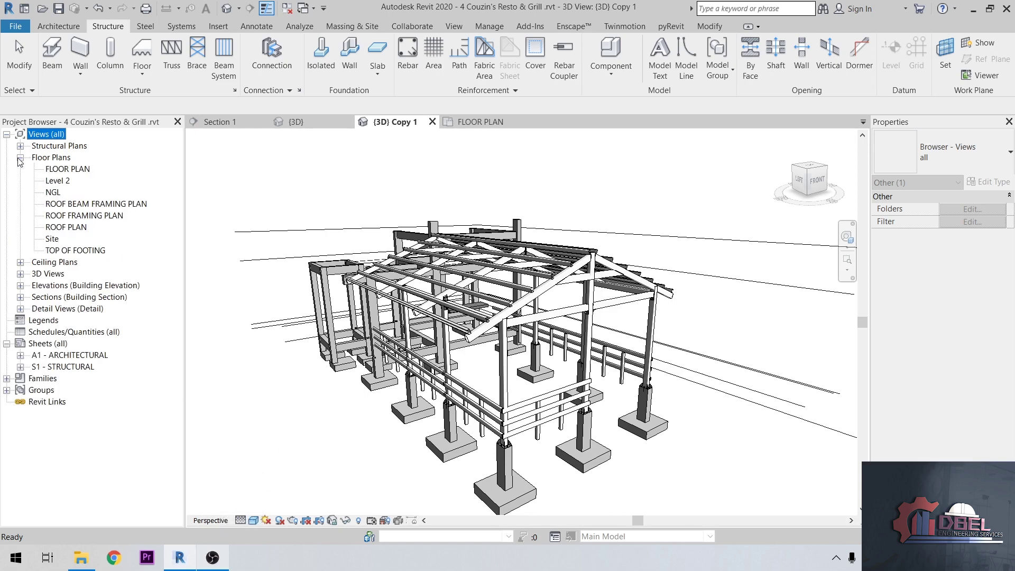
- Open the FLOOR PLAN view showing the gridded restaurant layout at 1:100
double_click(66, 170)
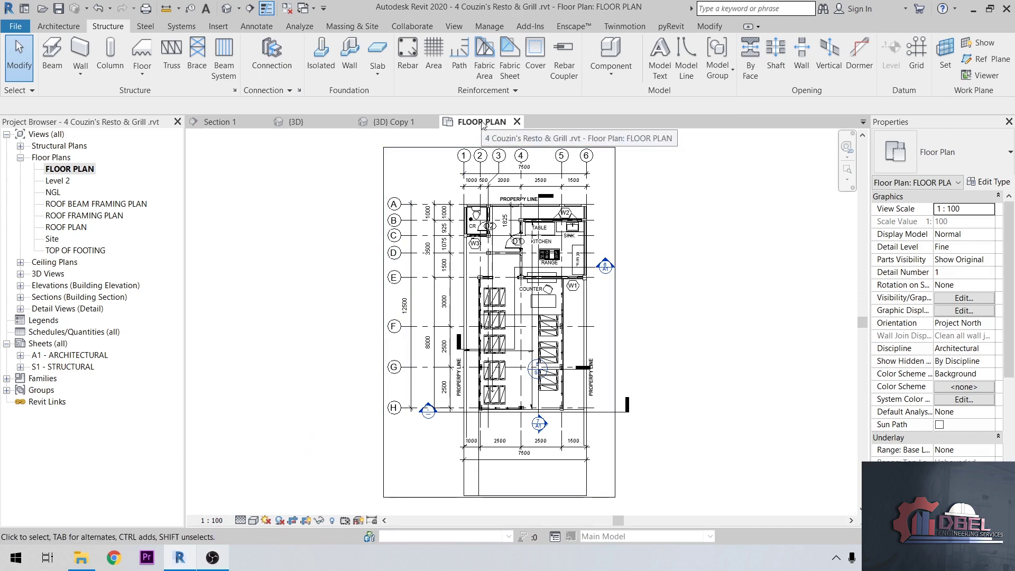
- Float FLOOR PLAN in its own window and pan Section 1 to show grid 4 and the roof
mouse_move(482, 122)
mouse_down()
mouse_move(601, 170)
mouse_move(512, 167)
mouse_move(526, 142)
mouse_up()
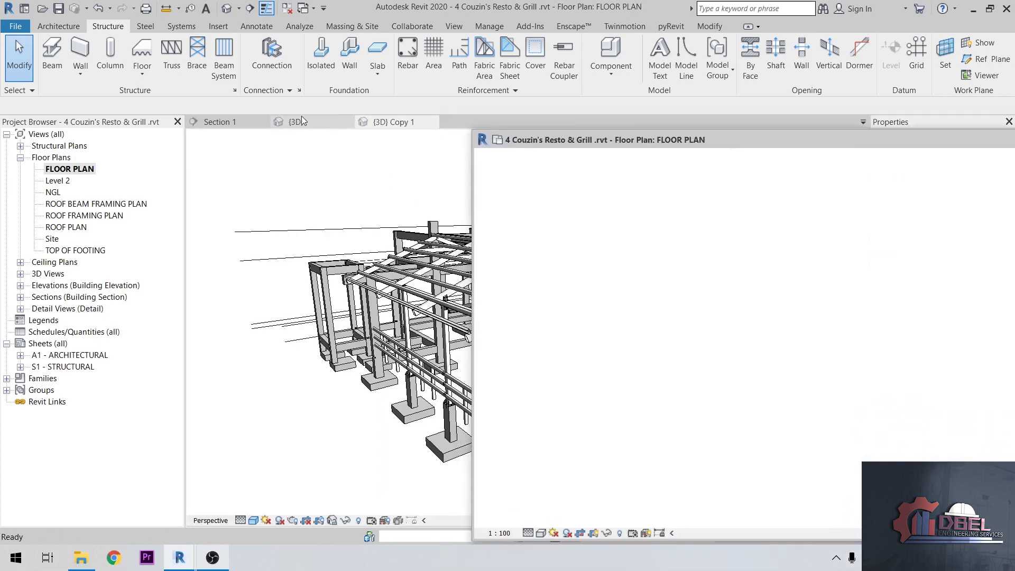
click(220, 121)
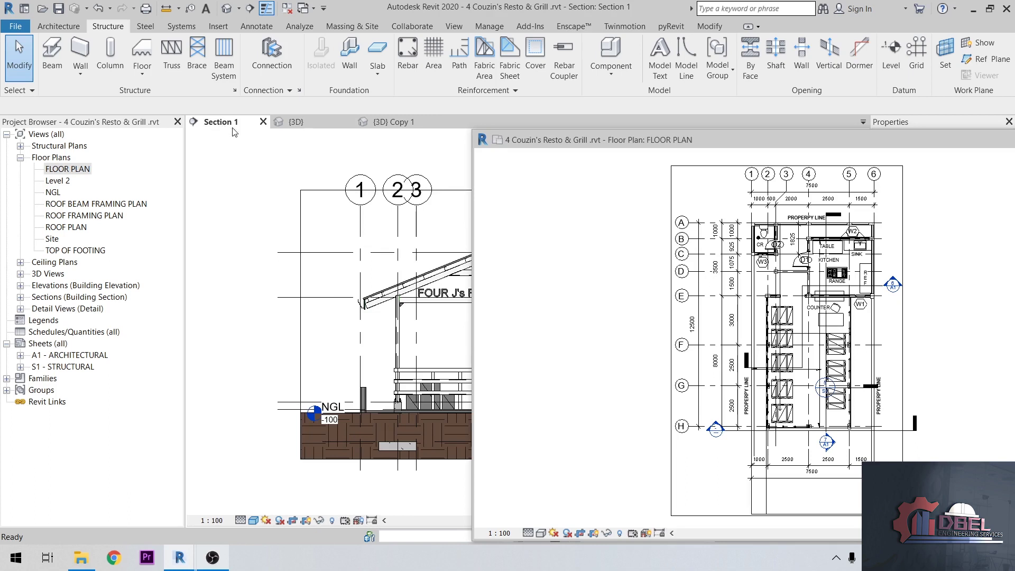
middle_drag(351, 294, 286, 271)
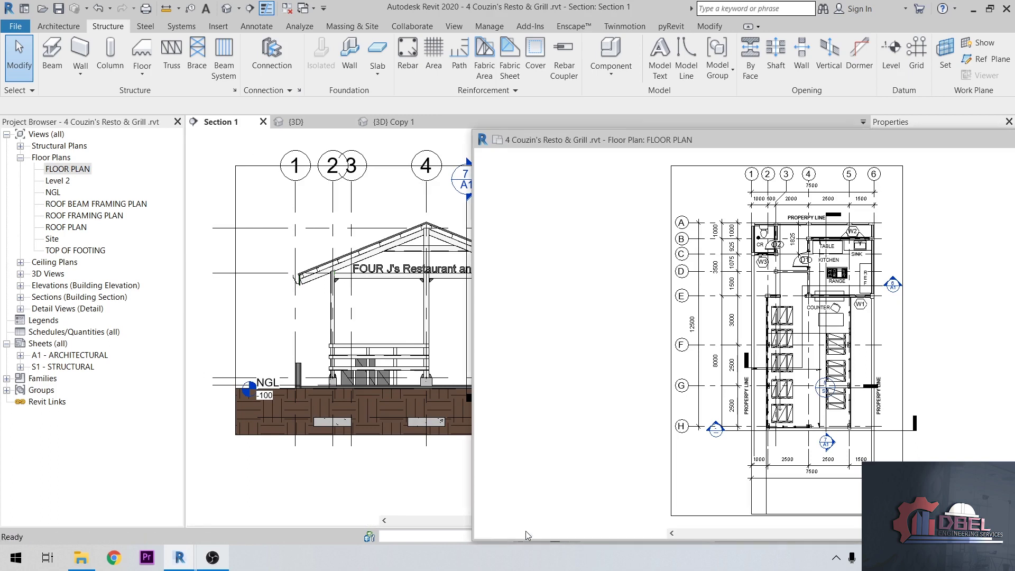
click(527, 533)
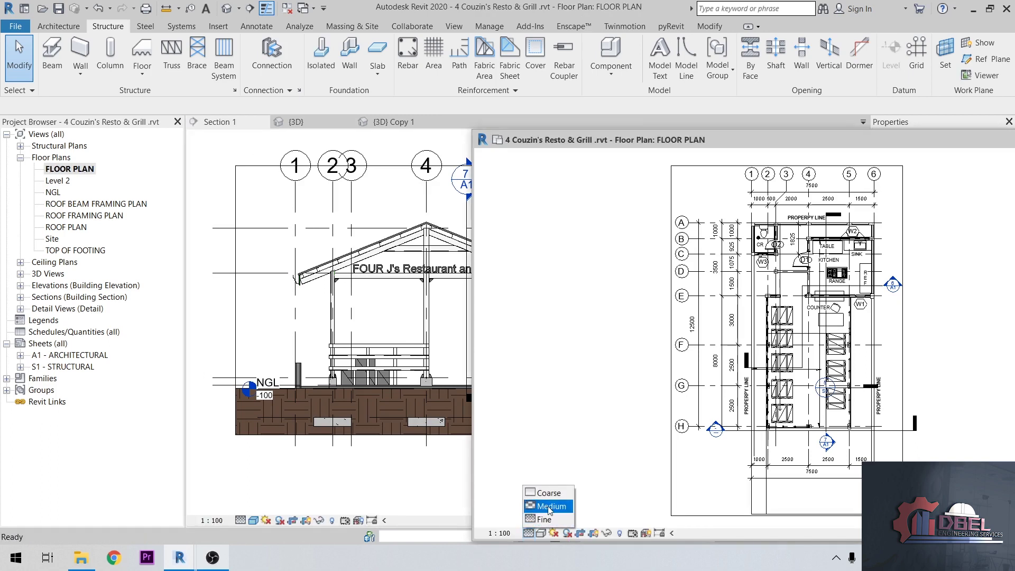
- Set FLOOR PLAN to Medium detail level and dock its floating window back as a tab
click(549, 507)
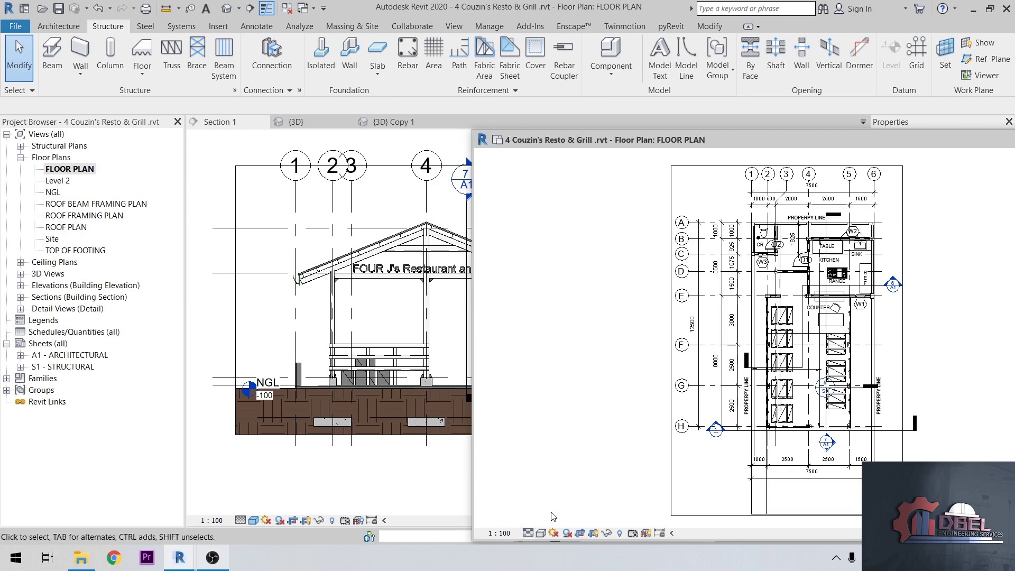
drag(763, 137, 733, 110)
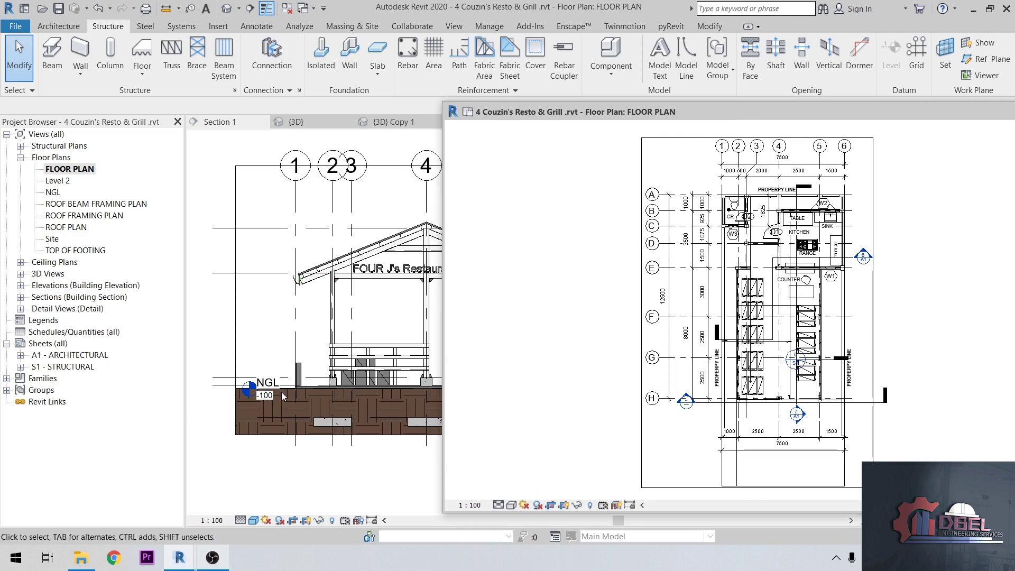
click(220, 329)
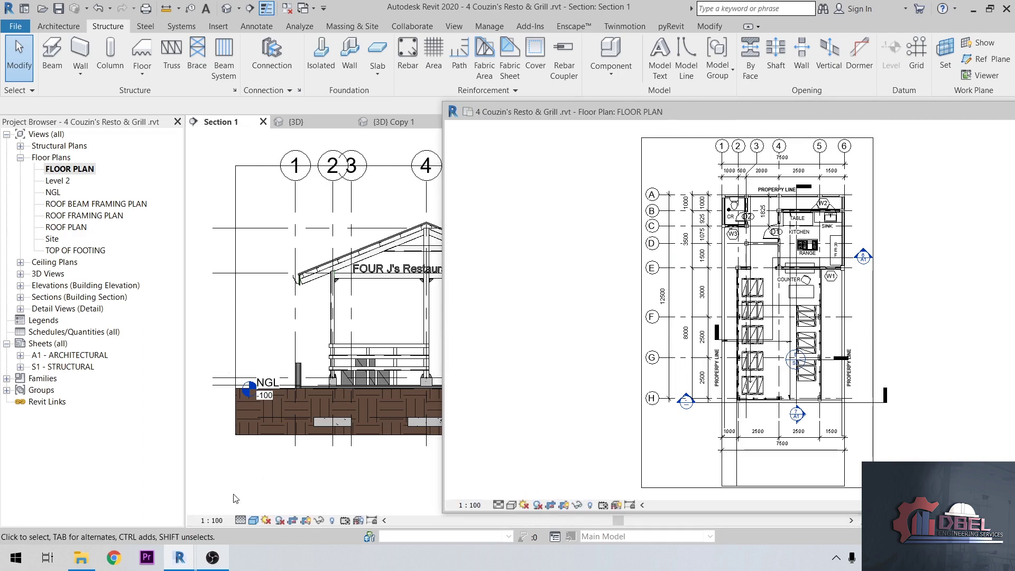
drag(617, 120, 453, 132)
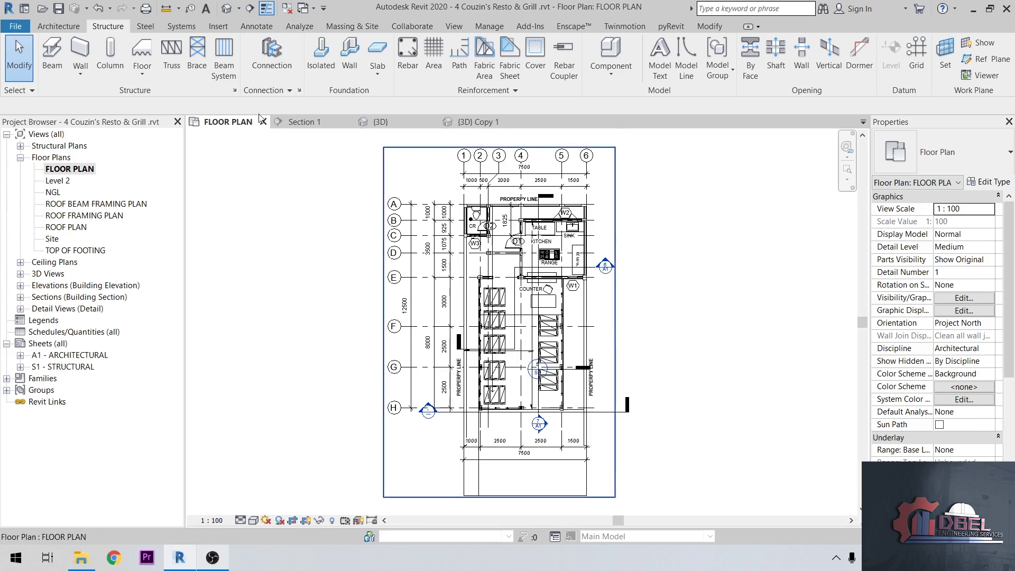
click(327, 57)
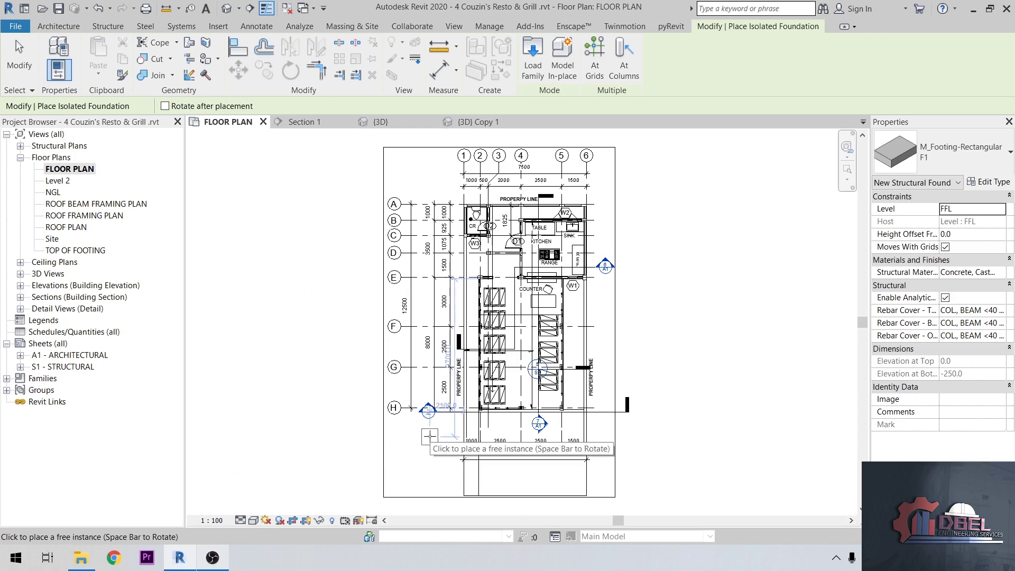
scroll(437, 436, up, 2)
scroll(448, 437, up, 1)
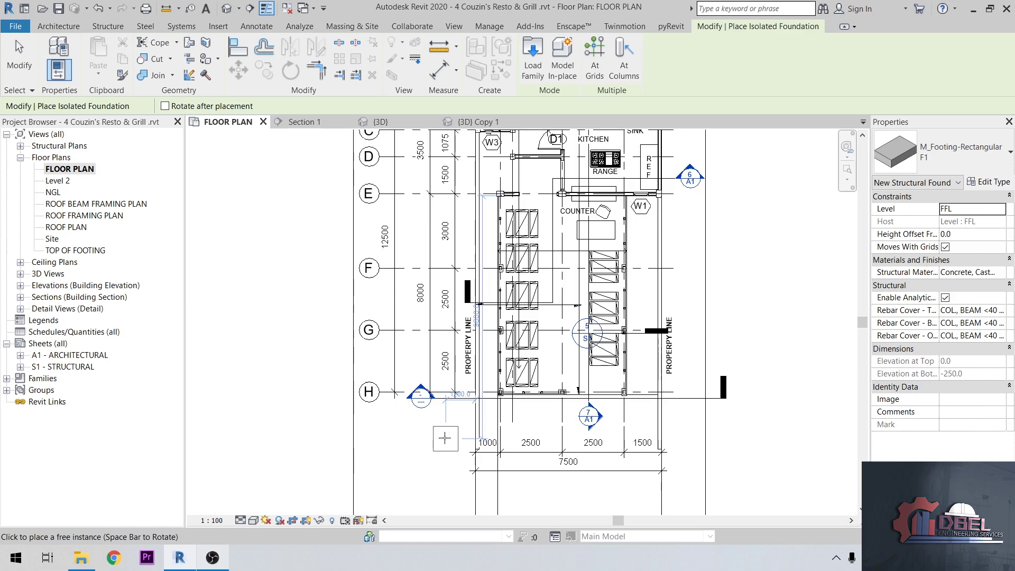
key(Escape)
key(Escape)
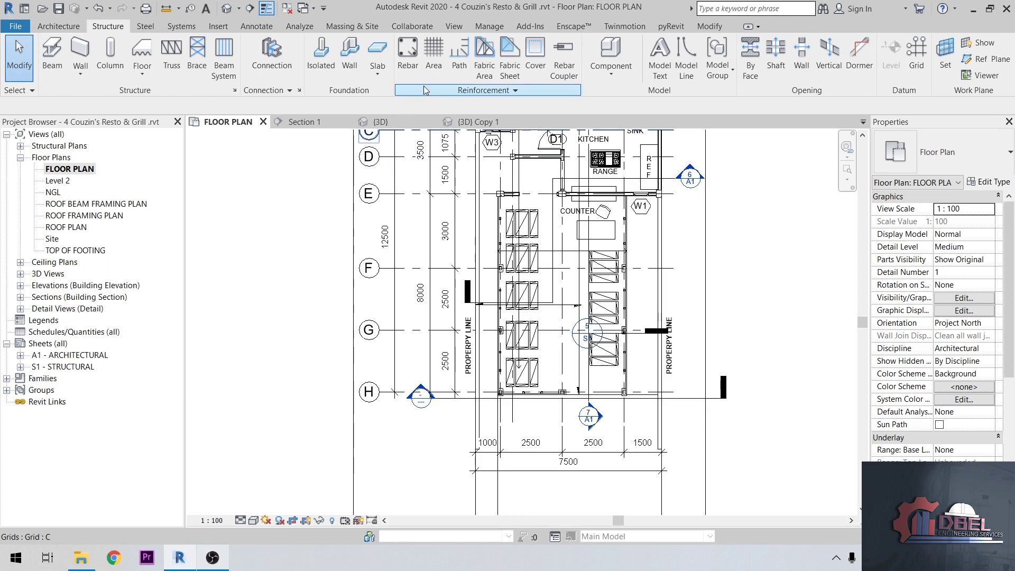
- Switch from Section 1 to the {3D} Copy 1 perspective view of the frame
click(312, 122)
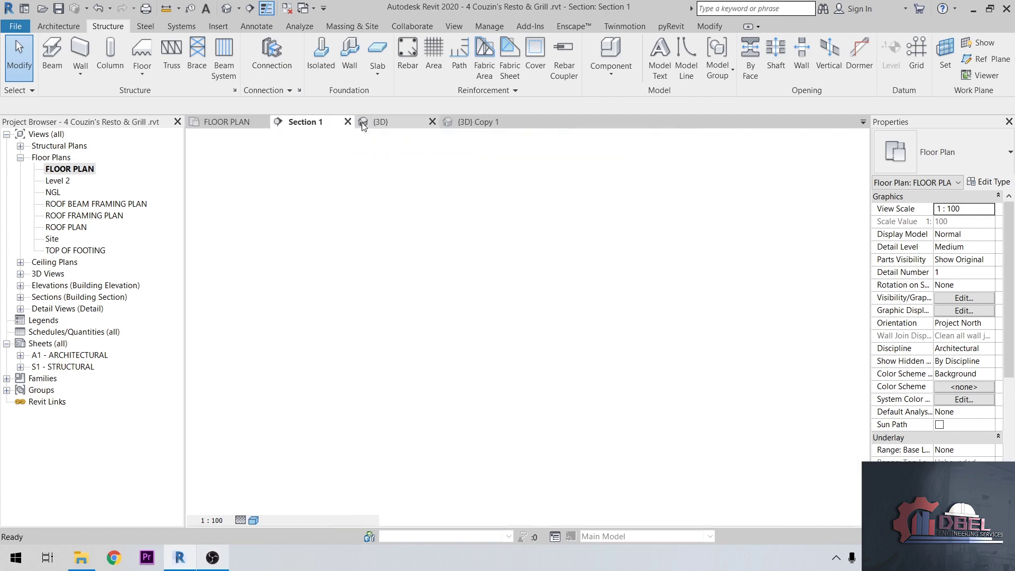
click(476, 122)
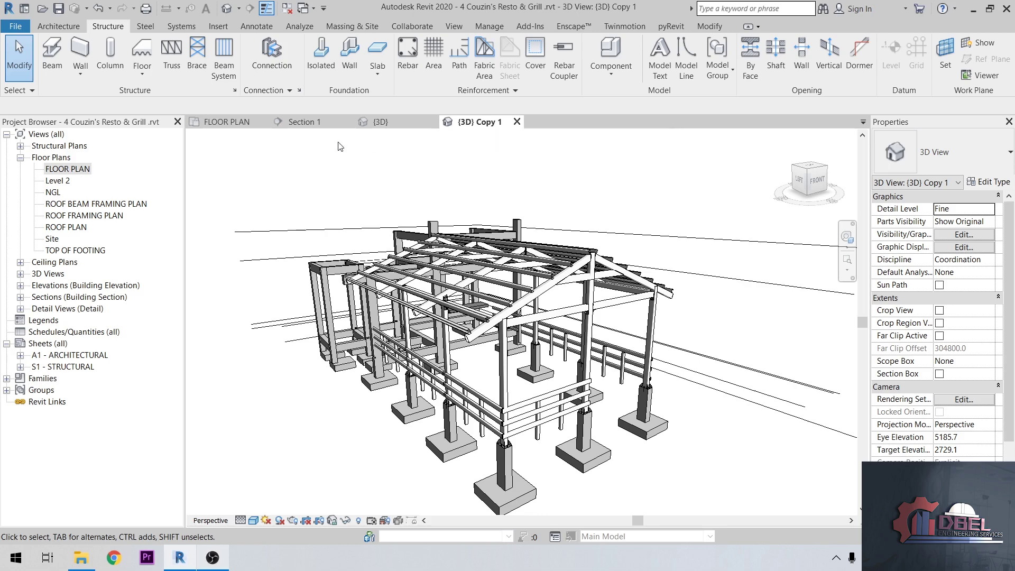
click(50, 51)
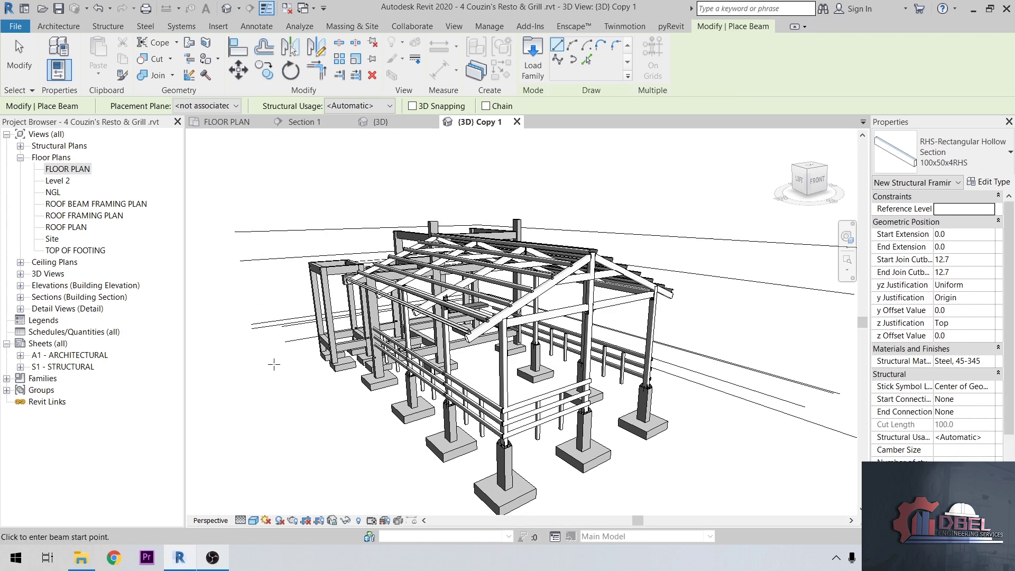
key(Escape)
key(Escape)
scroll(529, 248, down, 2)
scroll(528, 249, down, 2)
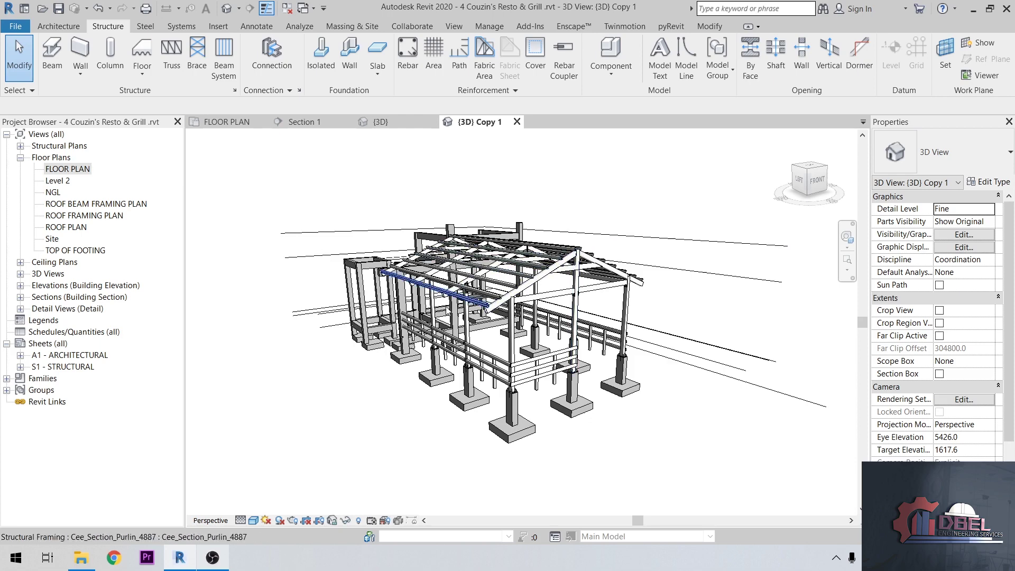
scroll(453, 276, down, 2)
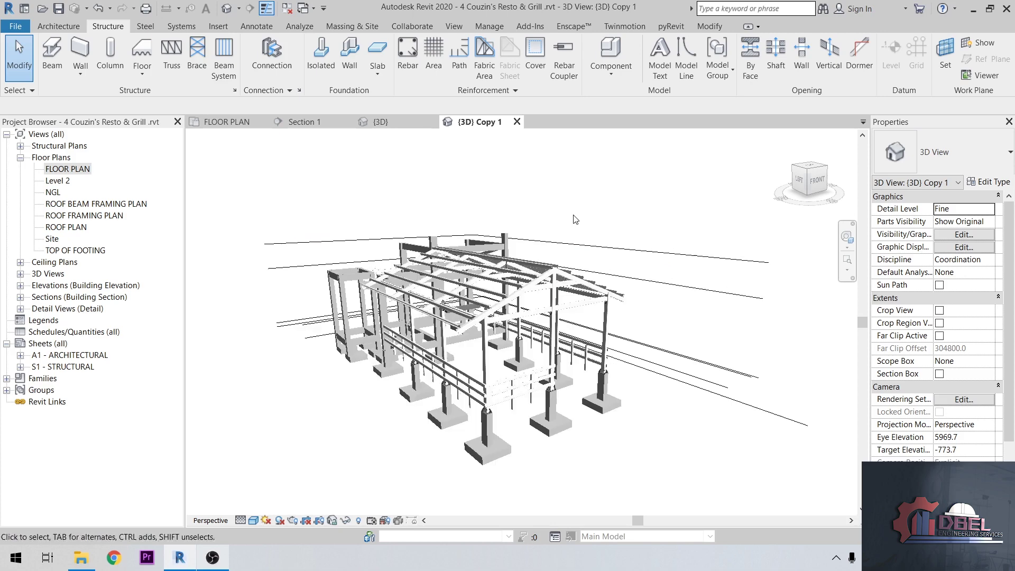
scroll(576, 222, up, 2)
middle_drag(583, 250, 586, 211)
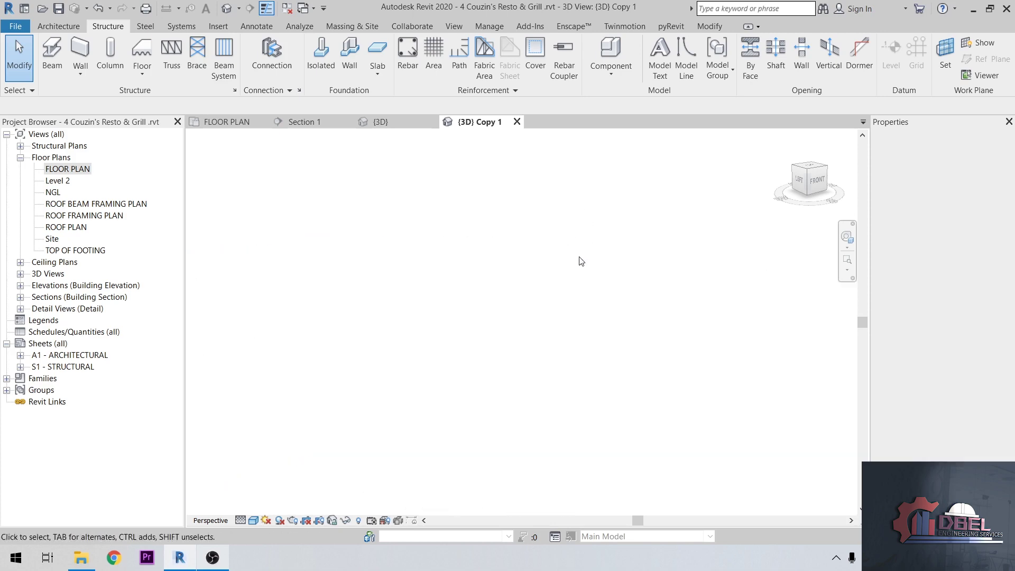